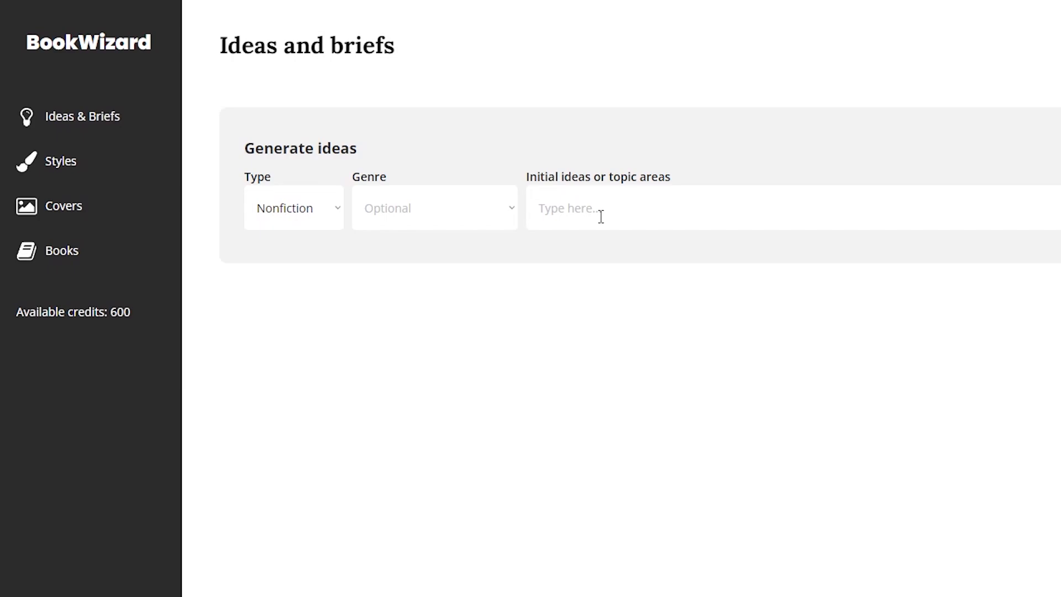
Step: Try the Fiction type for idea generation and return it to Nonfiction
{"action": "left_click", "coordinate": [313, 220]}
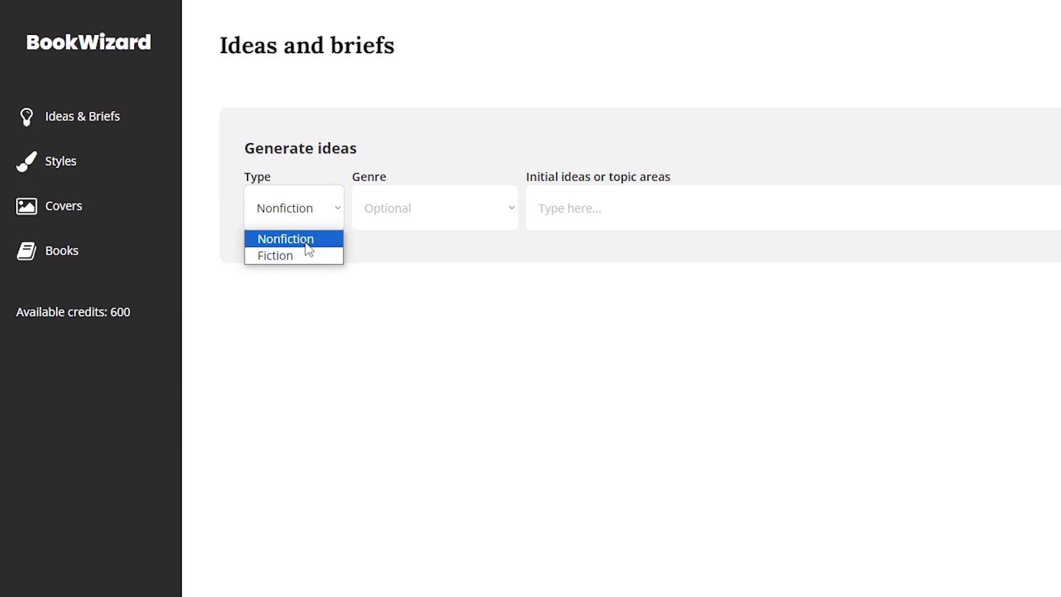
{"action": "left_click", "coordinate": [304, 241]}
{"action": "left_click", "coordinate": [307, 210]}
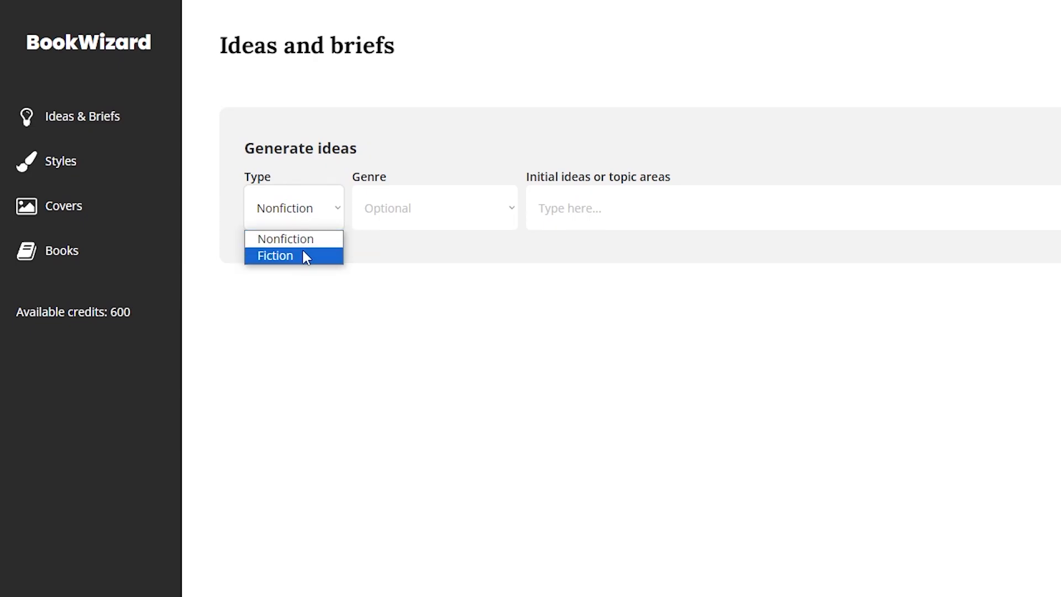
{"action": "left_click", "coordinate": [304, 255]}
{"action": "left_click", "coordinate": [301, 210]}
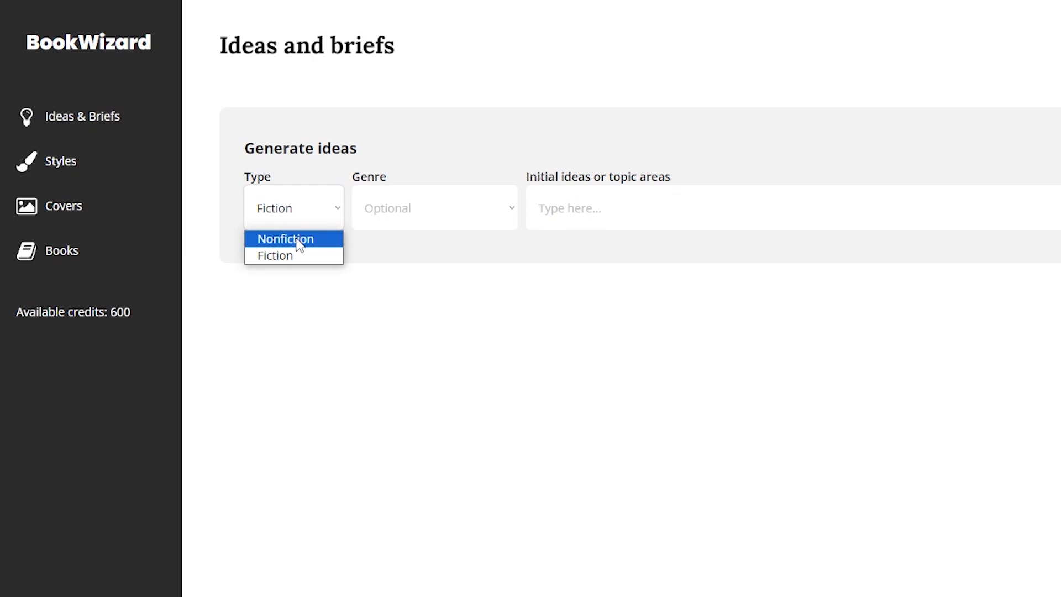
{"action": "left_click", "coordinate": [308, 238]}
{"action": "left_click", "coordinate": [287, 224]}
{"action": "left_click", "coordinate": [303, 239]}
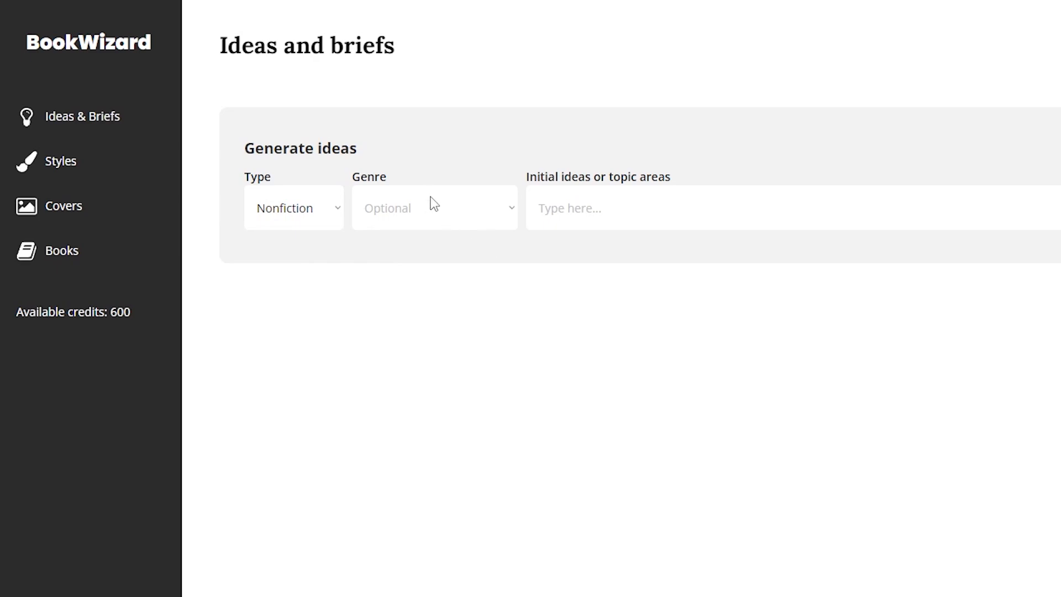
Step: Examine the full list of genres offered for nonfiction books
{"action": "left_click", "coordinate": [417, 210]}
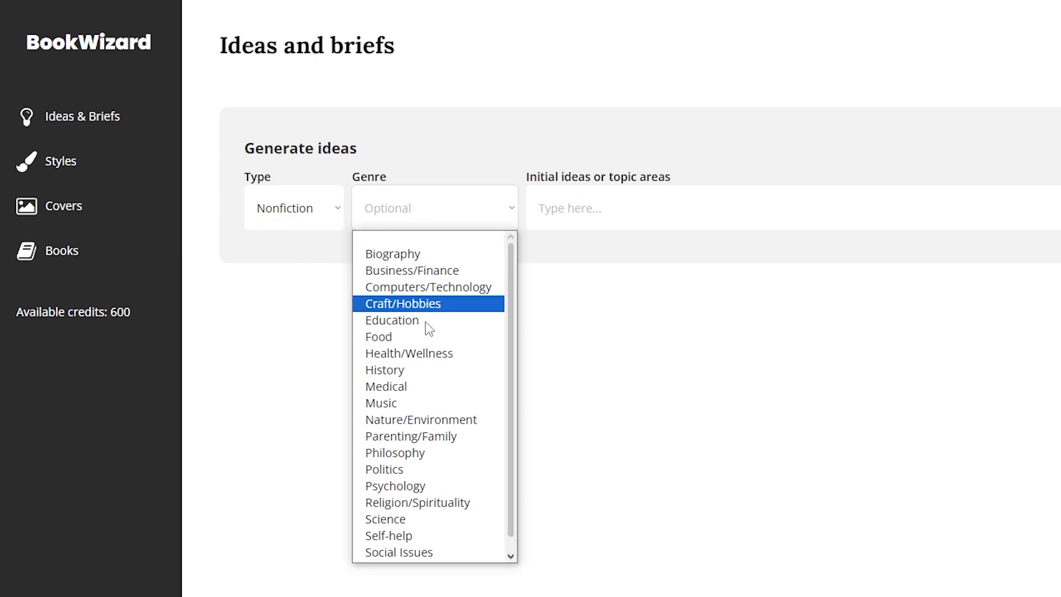
{"action": "scroll", "coordinate": [475, 460], "scroll_direction": "down", "scroll_amount": 1}
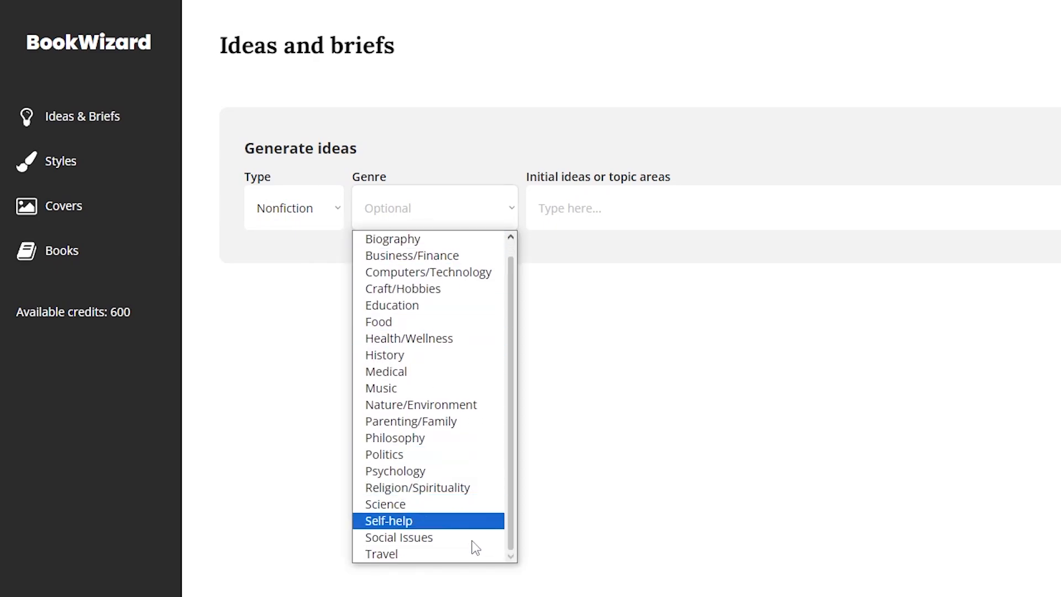
{"action": "scroll", "coordinate": [439, 321], "scroll_direction": "up", "scroll_amount": 1}
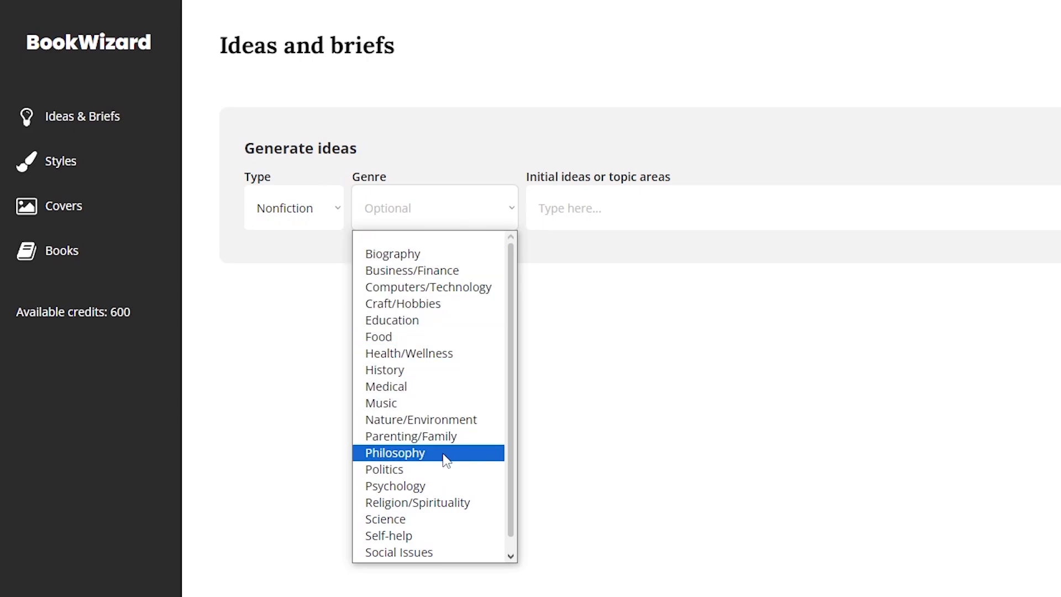
{"action": "left_click", "coordinate": [299, 227]}
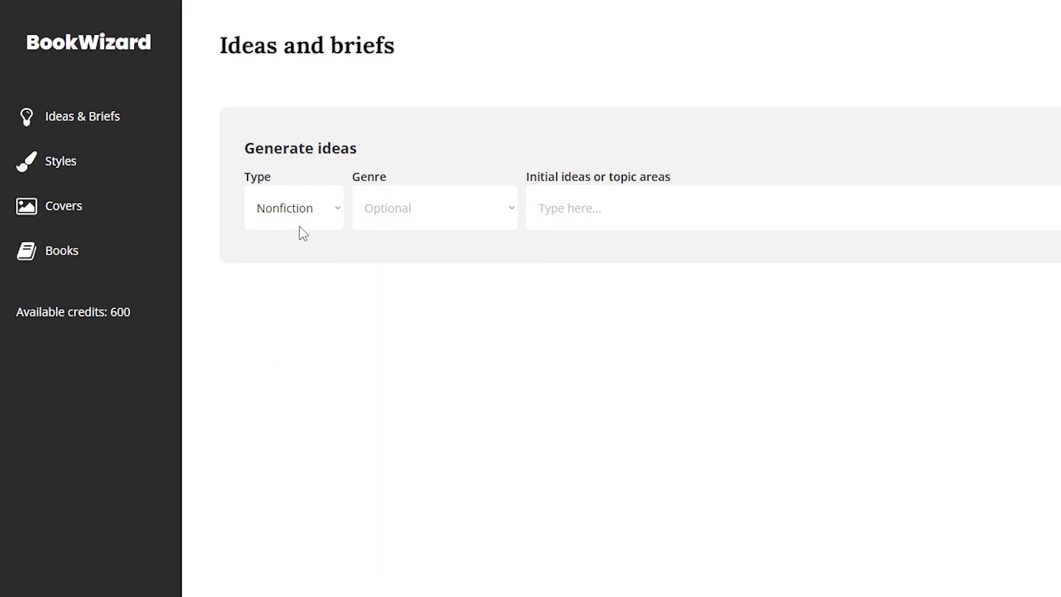
Step: Switch the idea type to Fiction and examine the genres offered for it
{"action": "left_click", "coordinate": [299, 226]}
{"action": "left_click", "coordinate": [299, 255]}
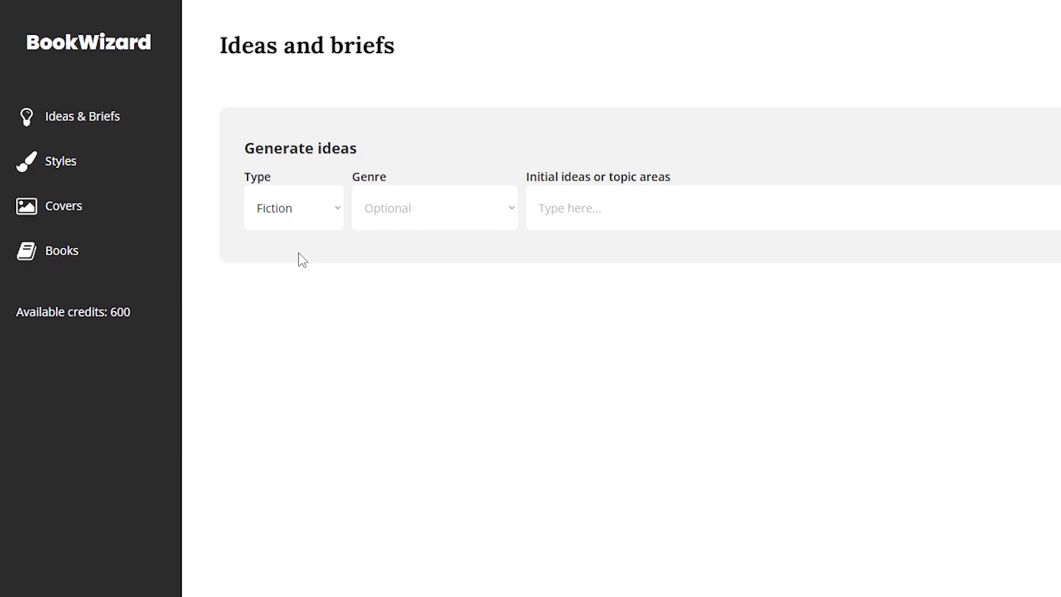
{"action": "left_click", "coordinate": [457, 214]}
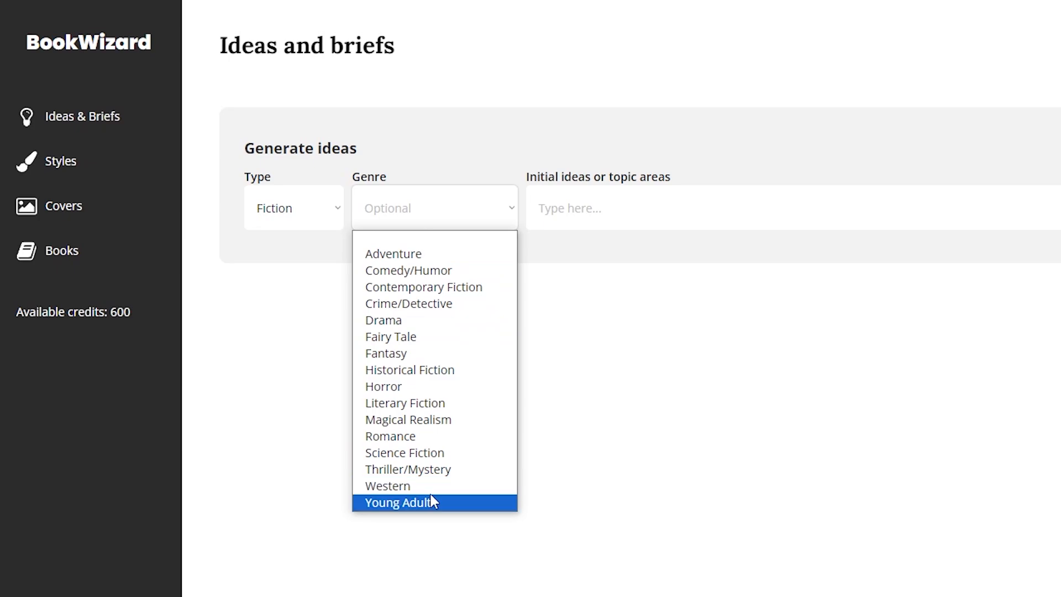
{"action": "left_click", "coordinate": [620, 466]}
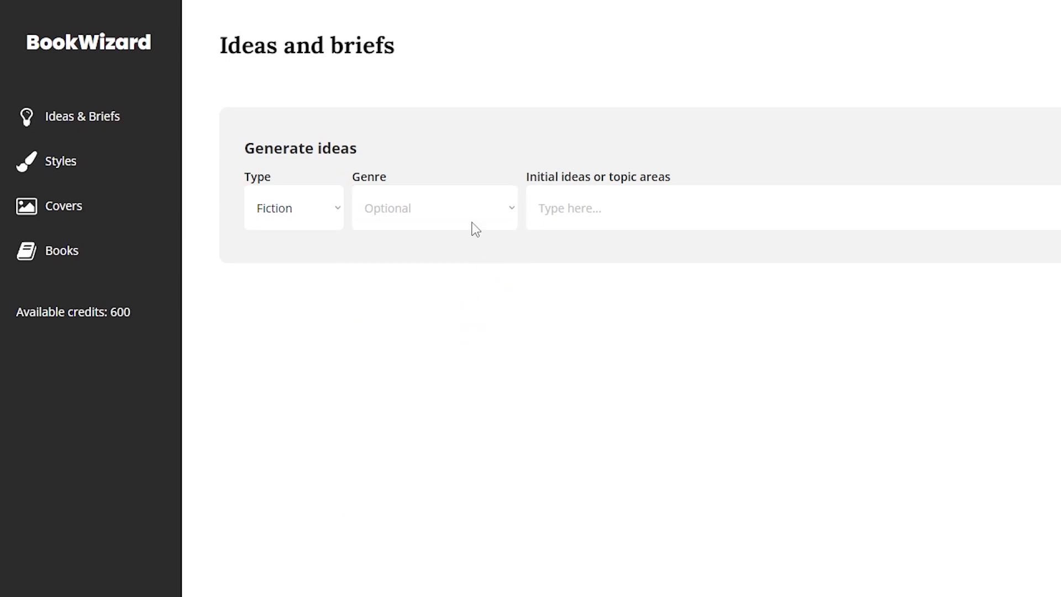
Step: Set the type to Nonfiction, the genre to Music and the initial topic area to "Music Theory"
{"action": "left_click", "coordinate": [293, 209]}
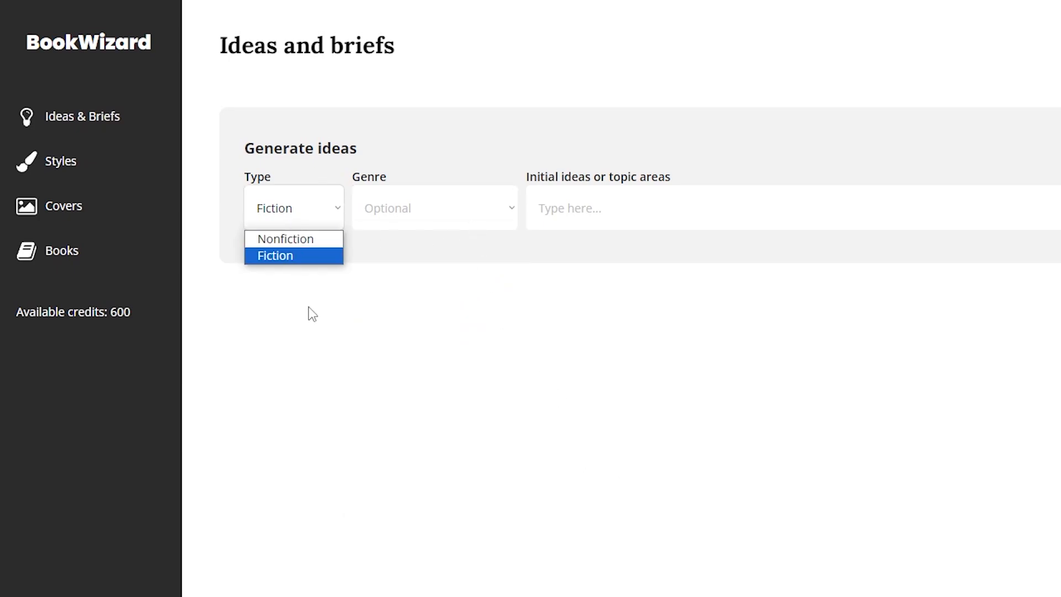
{"action": "left_click", "coordinate": [292, 241]}
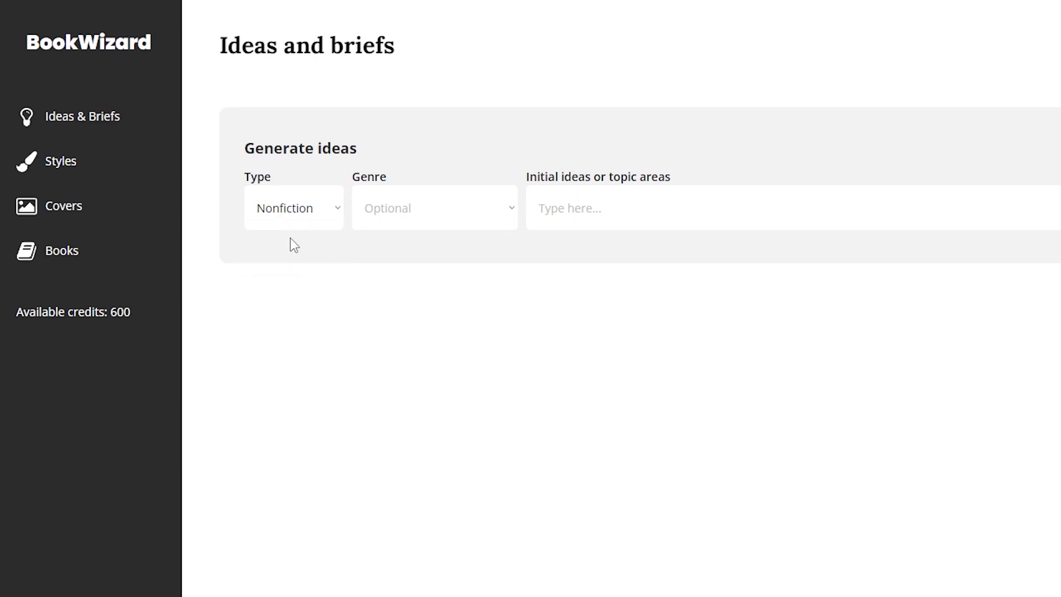
{"action": "left_click", "coordinate": [431, 209]}
{"action": "left_click", "coordinate": [402, 408]}
{"action": "left_click", "coordinate": [683, 212]}
{"action": "type", "text": "Music Theory"}
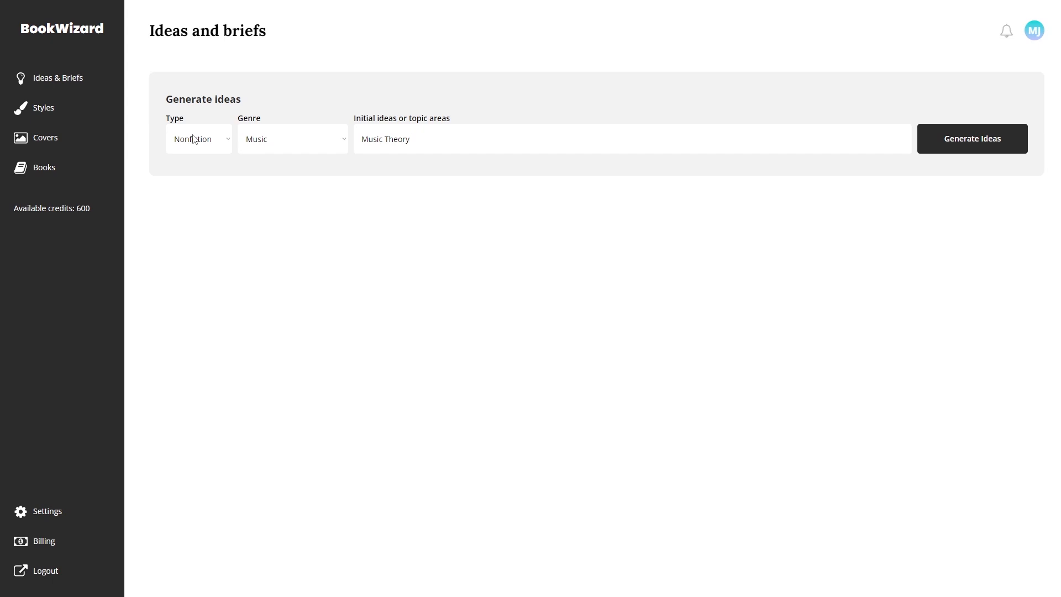
Step: Generate book ideas from the chosen type, genre and topic area
{"action": "left_click", "coordinate": [193, 139]}
{"action": "left_click", "coordinate": [193, 139]}
{"action": "left_click", "coordinate": [458, 136]}
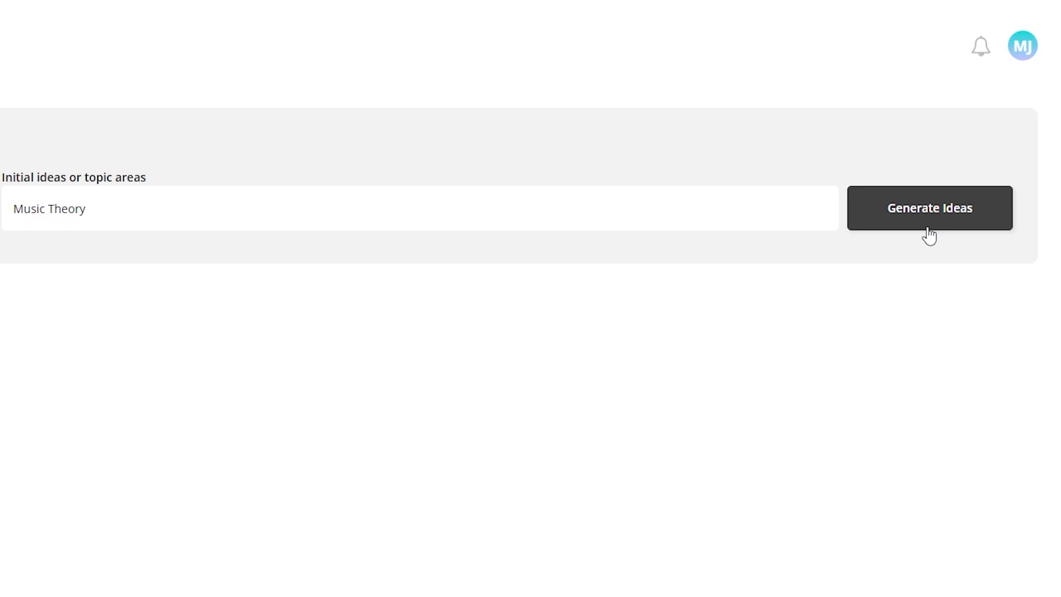
{"action": "left_click", "coordinate": [928, 229]}
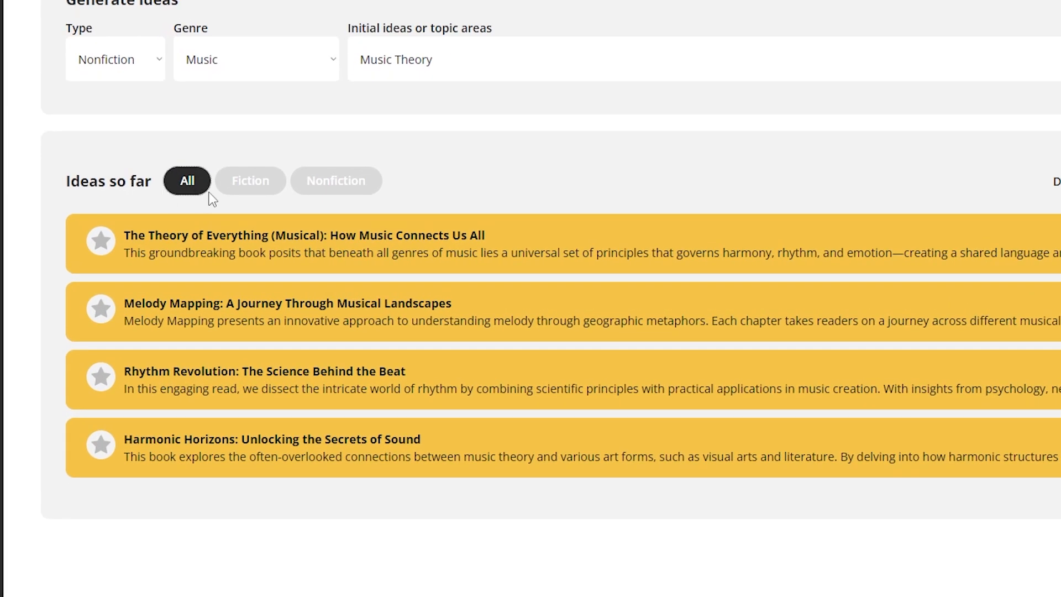
Step: Filter the ideas so far by Fiction and Nonfiction, and show all of them again
{"action": "left_click", "coordinate": [250, 181]}
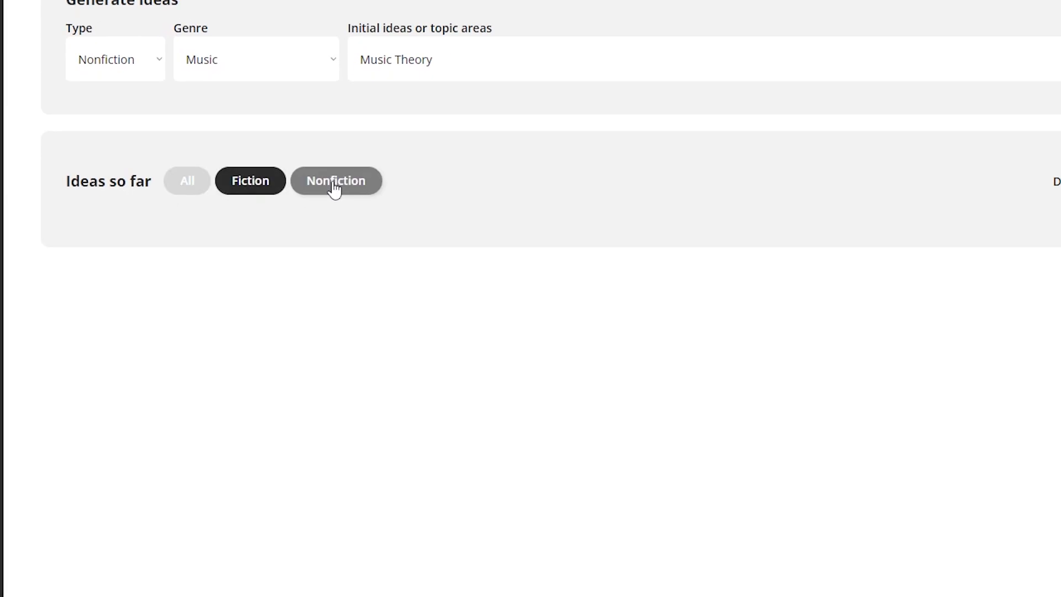
{"action": "left_click", "coordinate": [334, 184]}
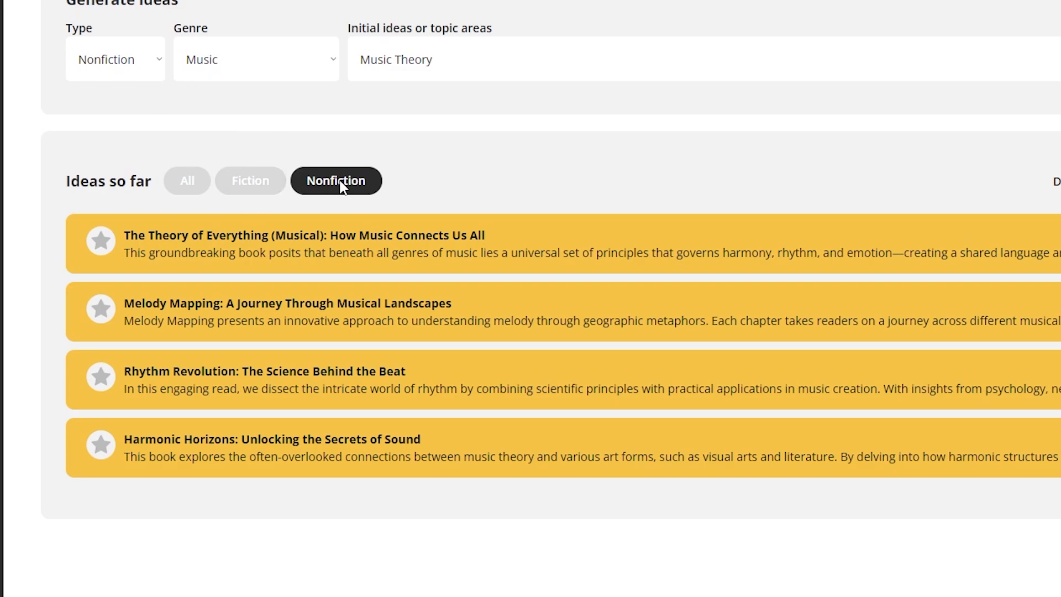
{"action": "left_click", "coordinate": [248, 182]}
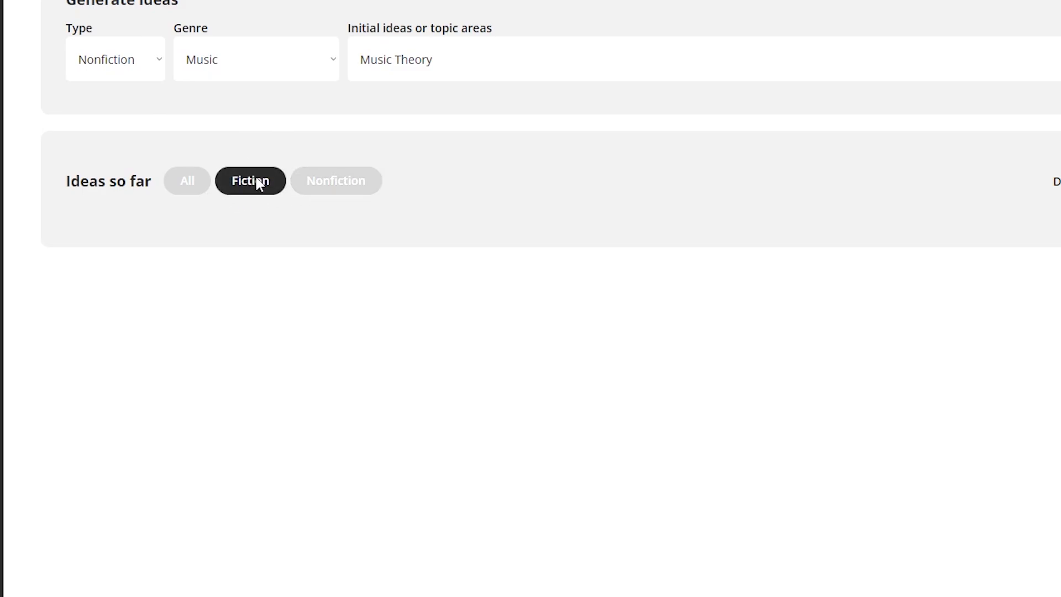
{"action": "left_click", "coordinate": [197, 185]}
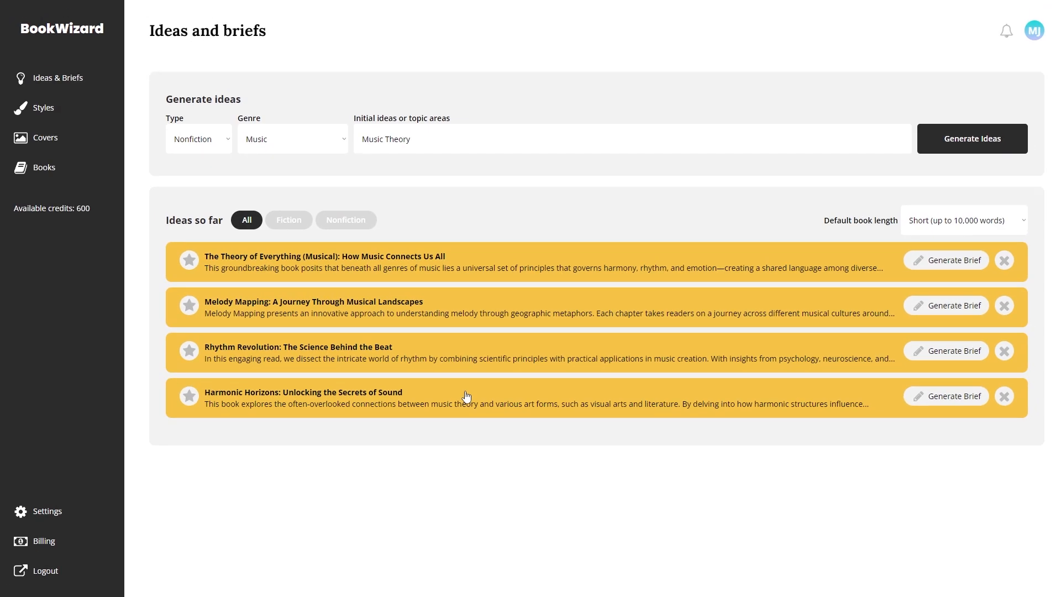
Step: Replace the word "examining" in the description of The Theory of Everything (Musical) with "asdgasg", and undo the edit
{"action": "left_click", "coordinate": [335, 272]}
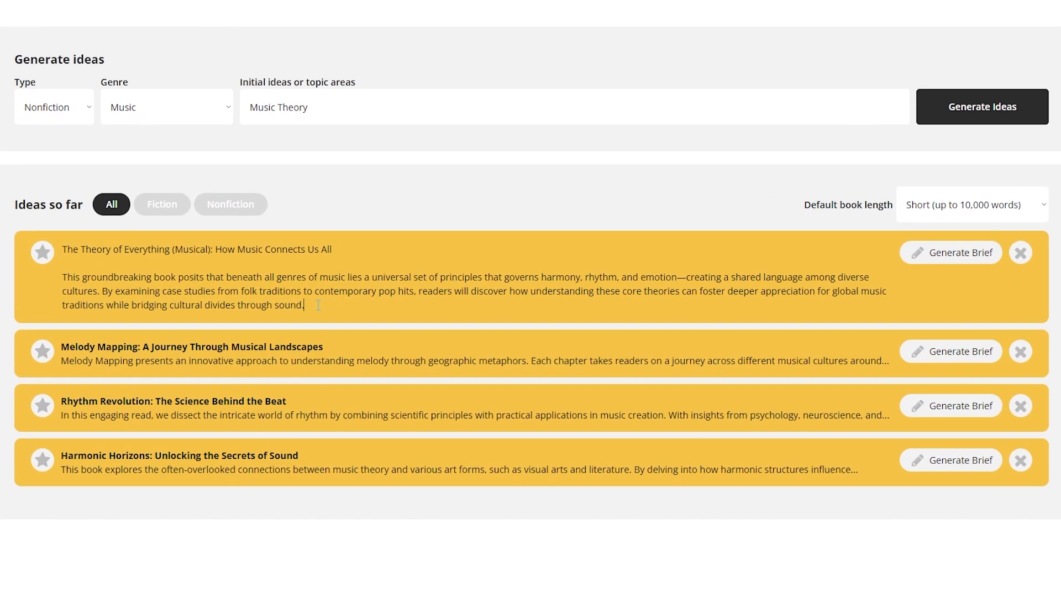
{"action": "left_click_drag", "start_coordinate": [318, 305], "coordinate": [39, 288]}
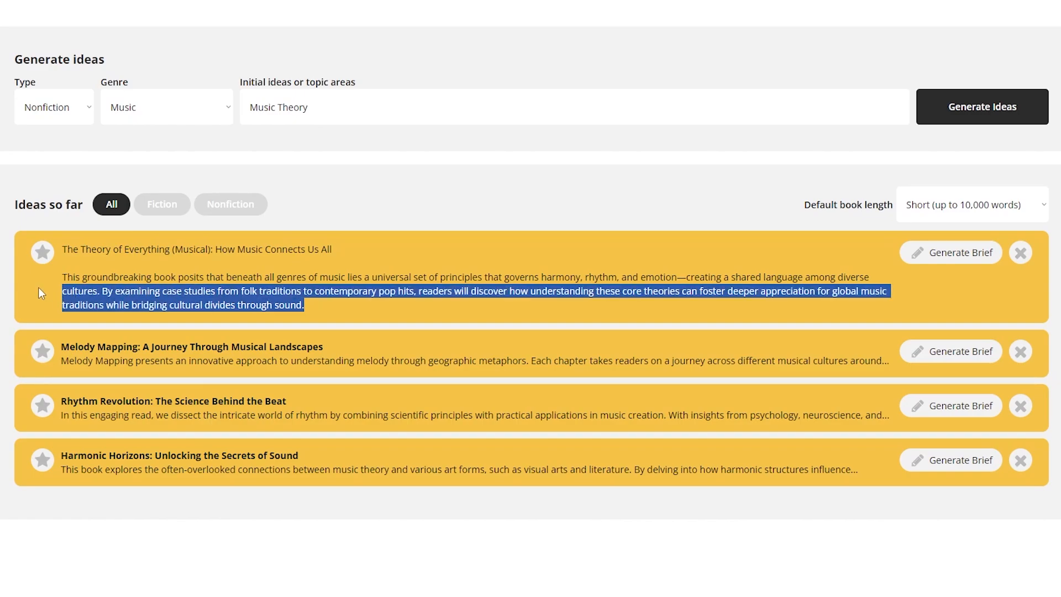
{"action": "double_click", "coordinate": [138, 291]}
{"action": "type", "text": "asdgasg"}
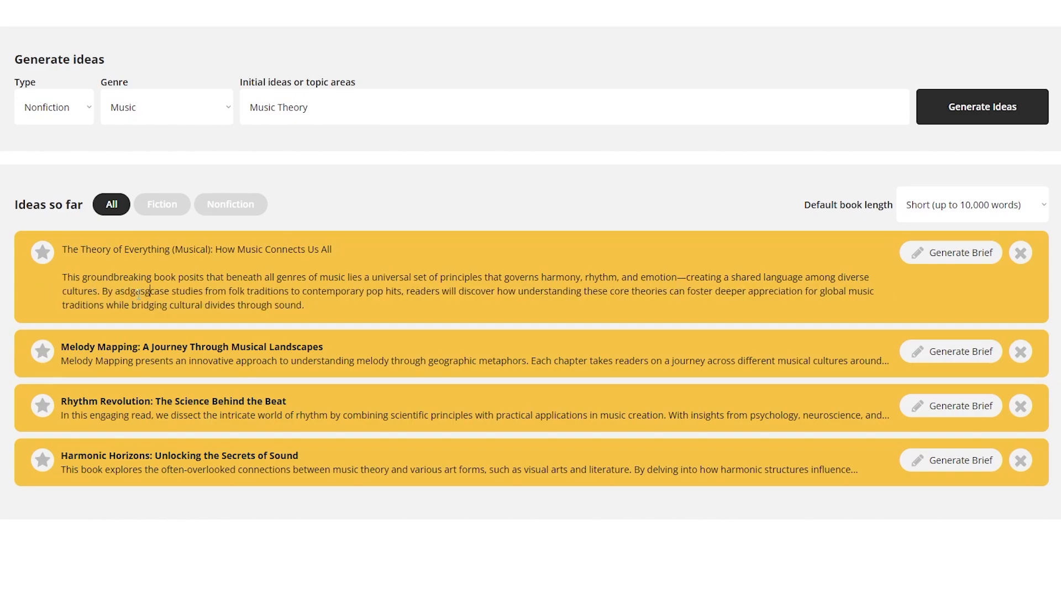
{"action": "key", "text": "ctrl+z"}
{"action": "key", "text": "ctrl+z"}
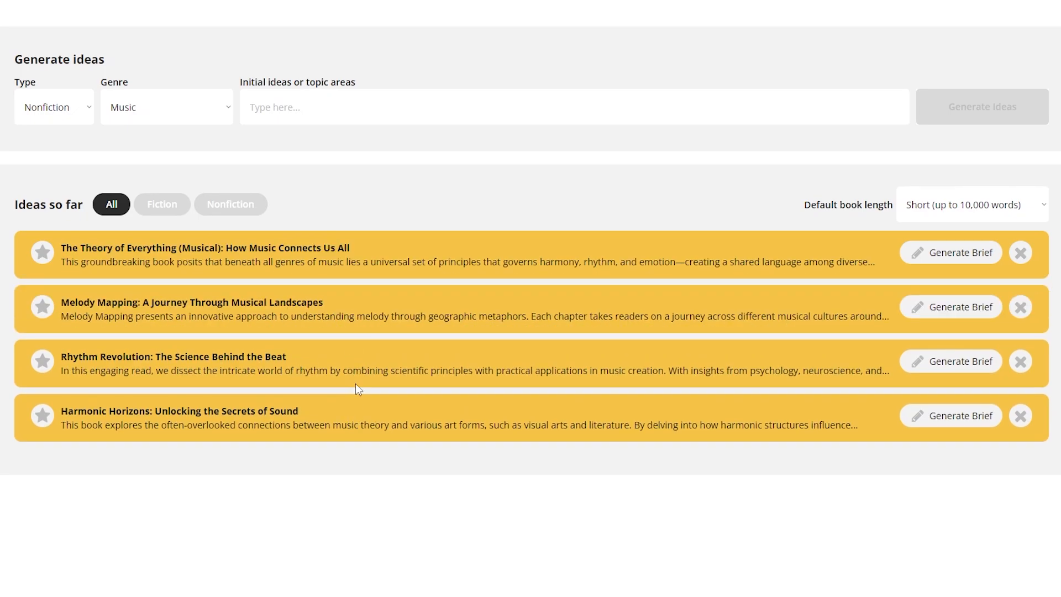
Step: Read the full descriptions of the Rhythm Revolution and The Theory of Everything (Musical) ideas
{"action": "mouse_move", "coordinate": [365, 350]}
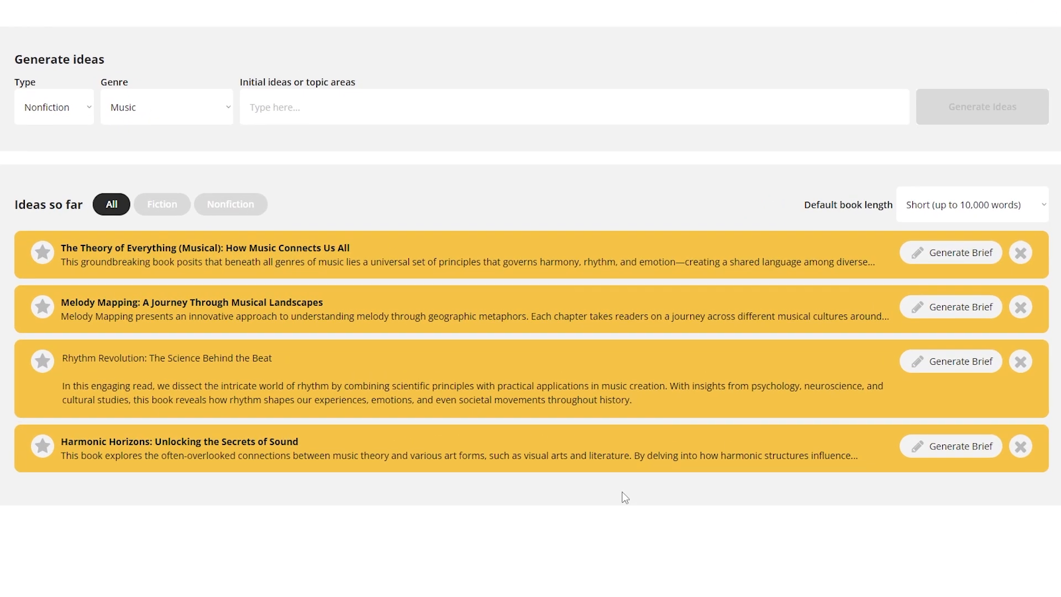
{"action": "left_click", "coordinate": [677, 467]}
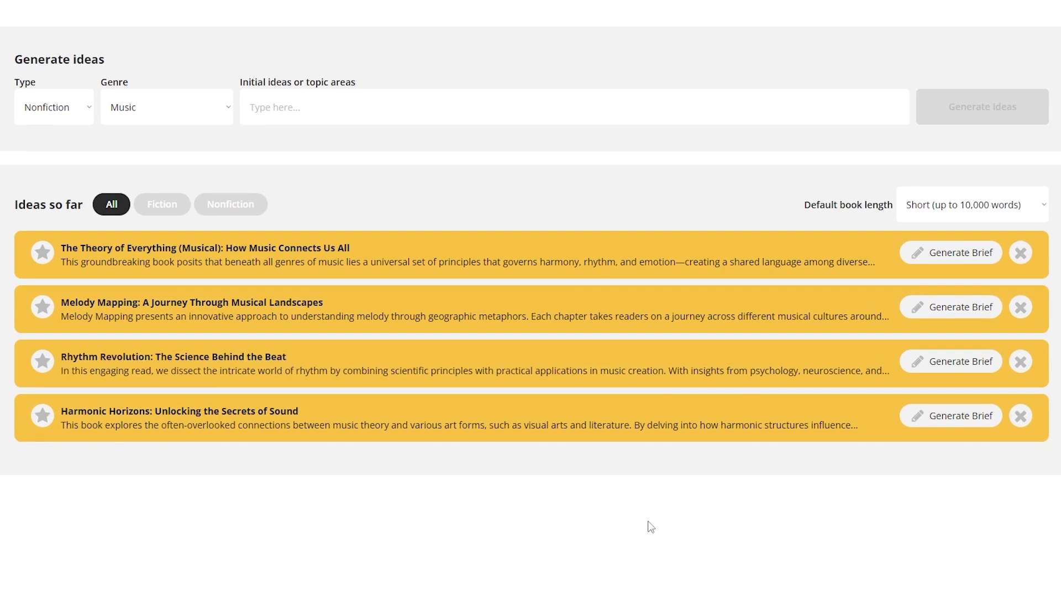
{"action": "left_click", "coordinate": [382, 257]}
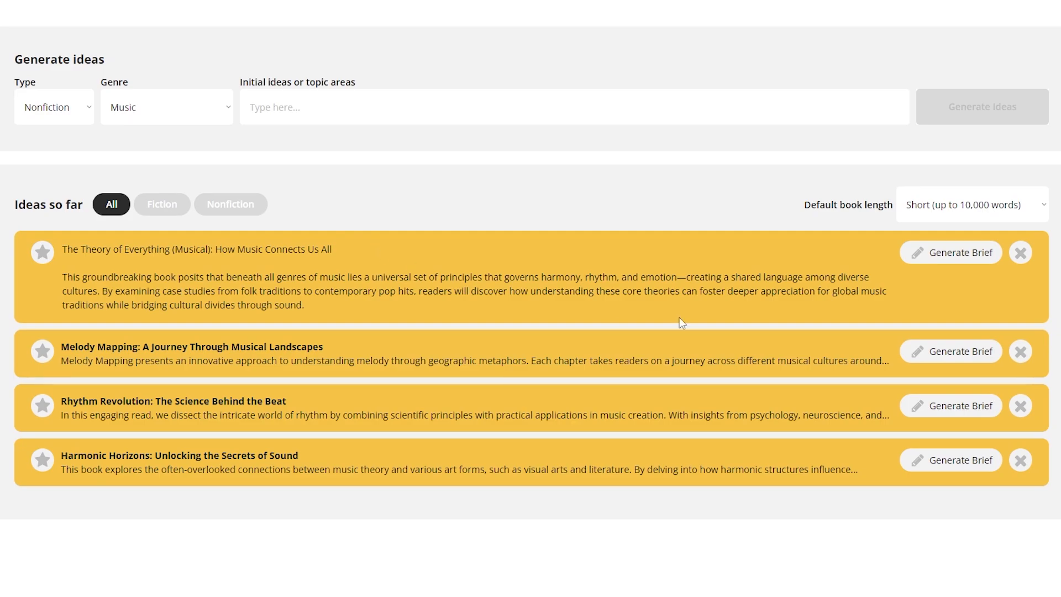
{"action": "left_click", "coordinate": [455, 291]}
Step: Generate the content brief for The Theory of Everything (Musical) and open it
{"action": "left_click", "coordinate": [958, 258]}
{"action": "left_click", "coordinate": [959, 261]}
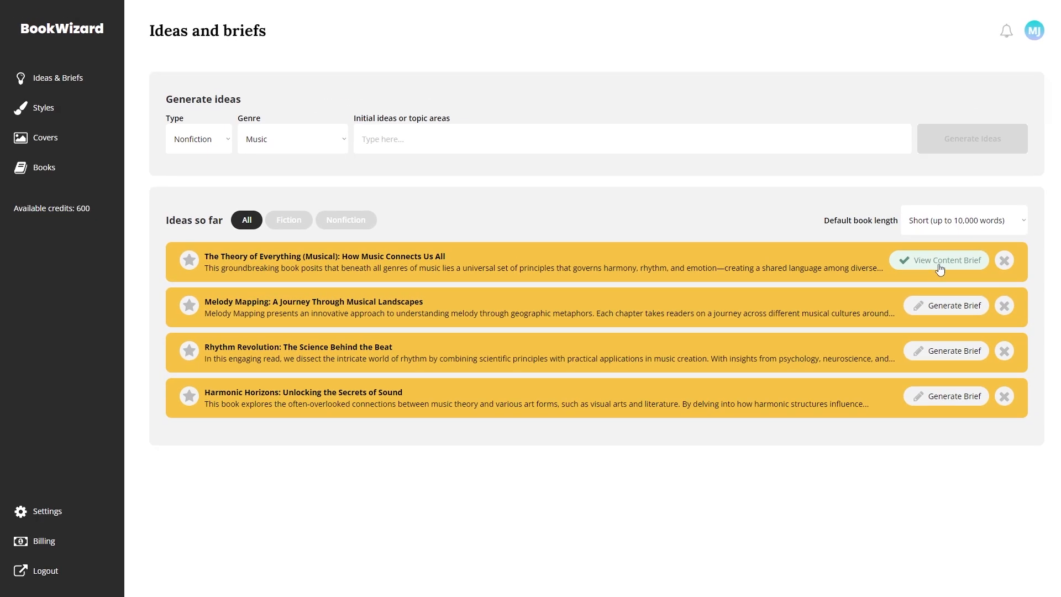
{"action": "left_click", "coordinate": [922, 270]}
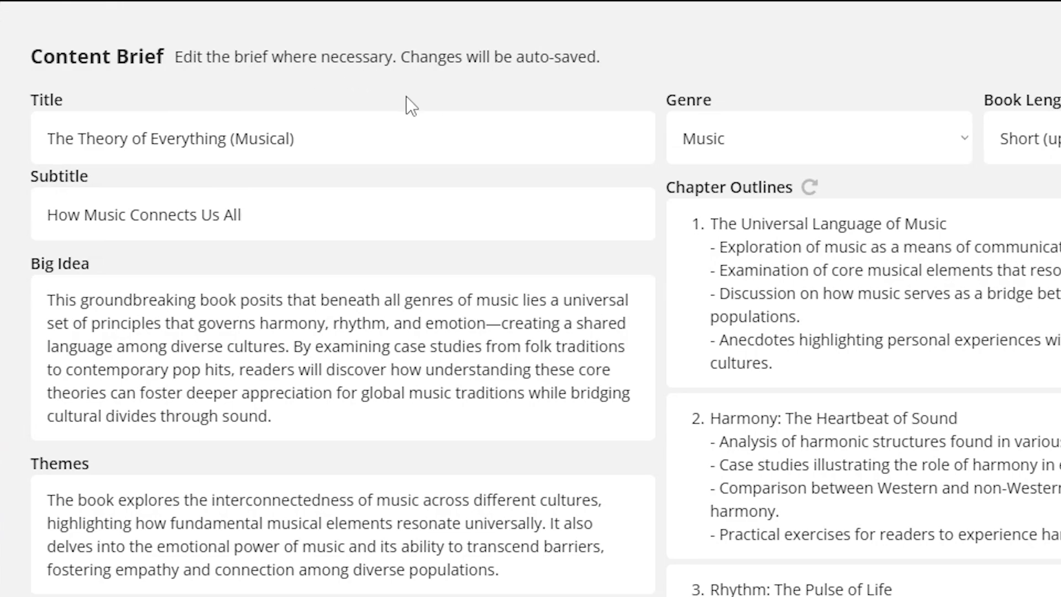
Step: Examine the content brief's title, subtitle, big idea, writing style, intended audience and book length, and close the brief
{"action": "left_click", "coordinate": [351, 147]}
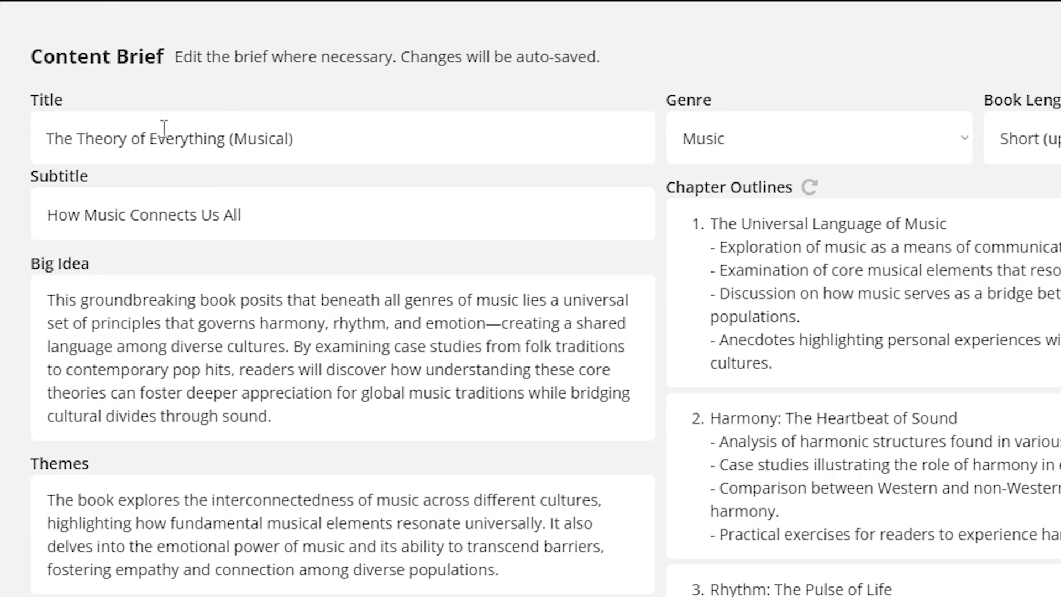
{"action": "left_click", "coordinate": [293, 238]}
{"action": "left_click", "coordinate": [125, 330]}
{"action": "left_click_drag", "start_coordinate": [287, 408], "coordinate": [39, 297]}
{"action": "left_click", "coordinate": [393, 411]}
{"action": "left_click", "coordinate": [399, 368]}
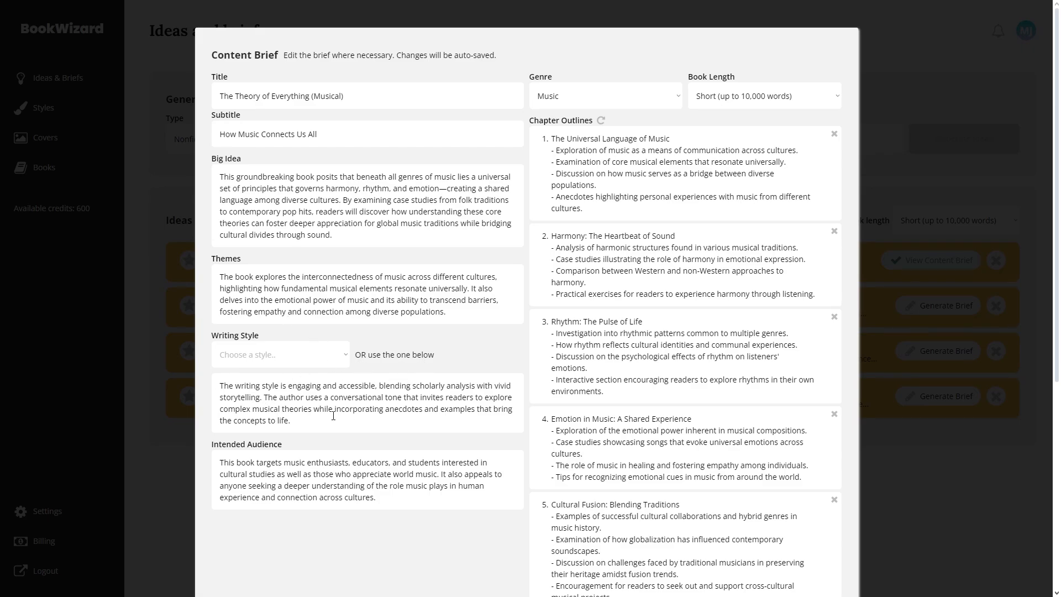
{"action": "left_click_drag", "start_coordinate": [376, 497], "coordinate": [219, 461]}
{"action": "left_click", "coordinate": [436, 474]}
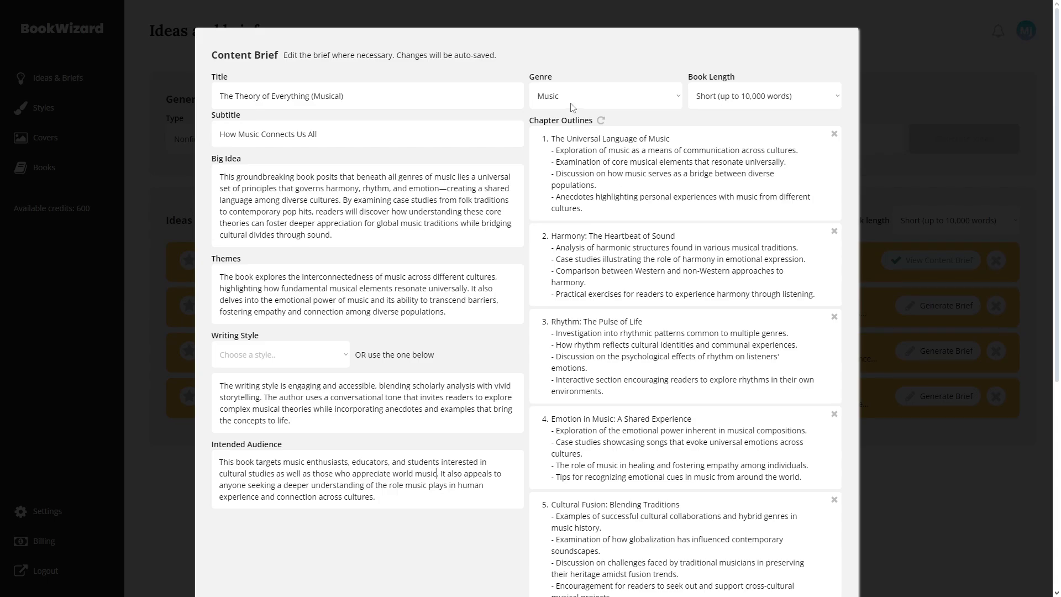
{"action": "left_click", "coordinate": [785, 104]}
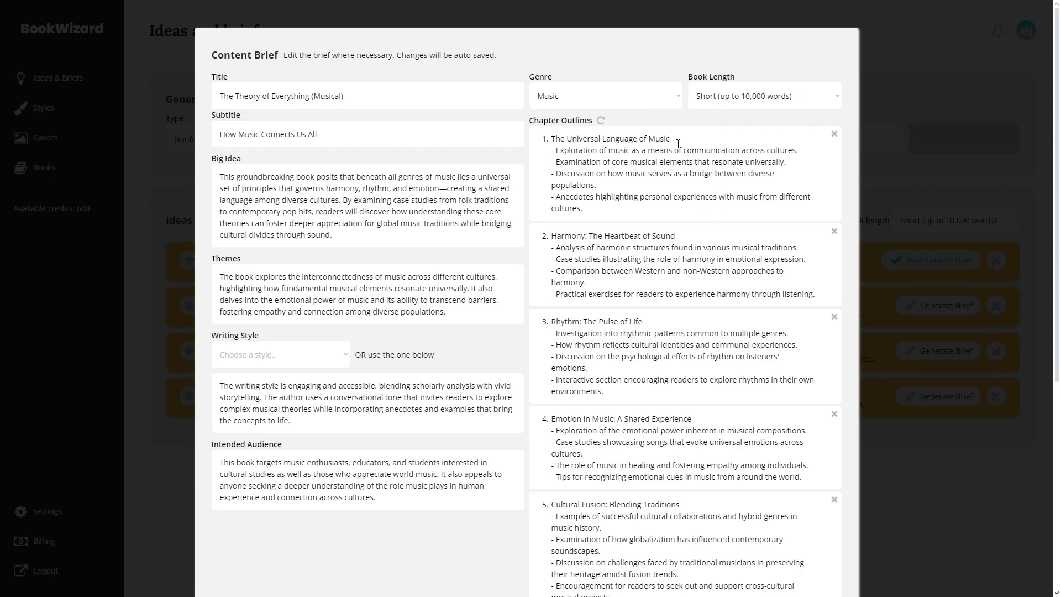
{"action": "left_click", "coordinate": [896, 164]}
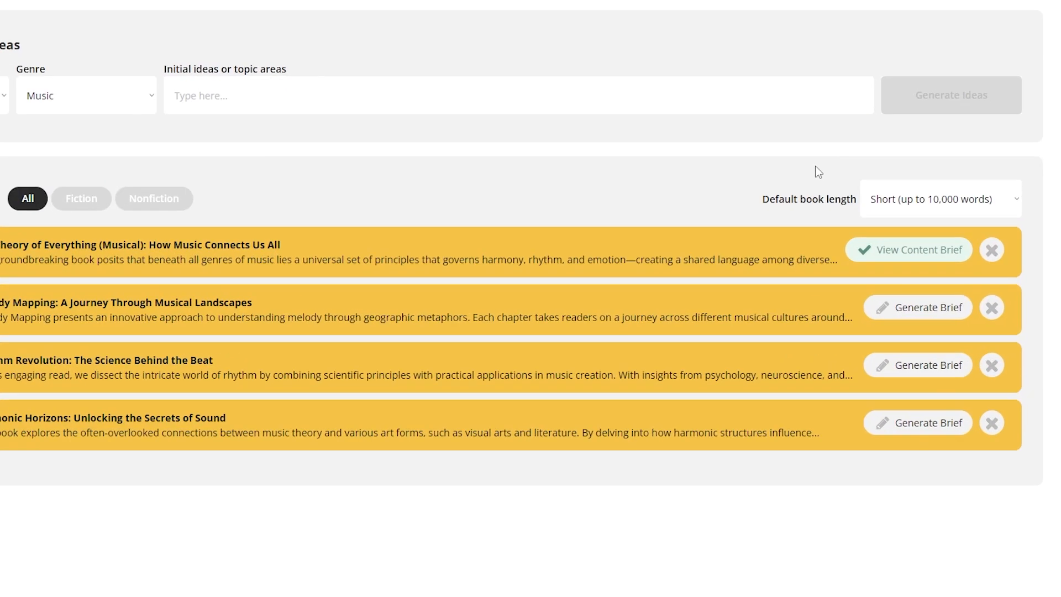
Step: Check the default book length options without changing the setting, and open the content brief for The Theory of Everything (Musical)
{"action": "left_click", "coordinate": [991, 228]}
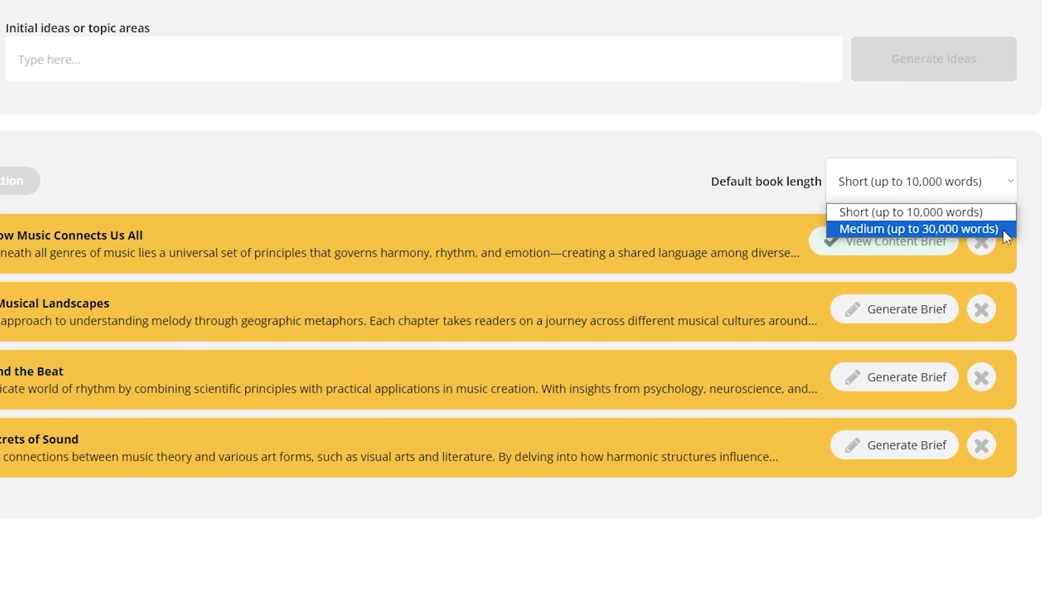
{"action": "left_click", "coordinate": [725, 140]}
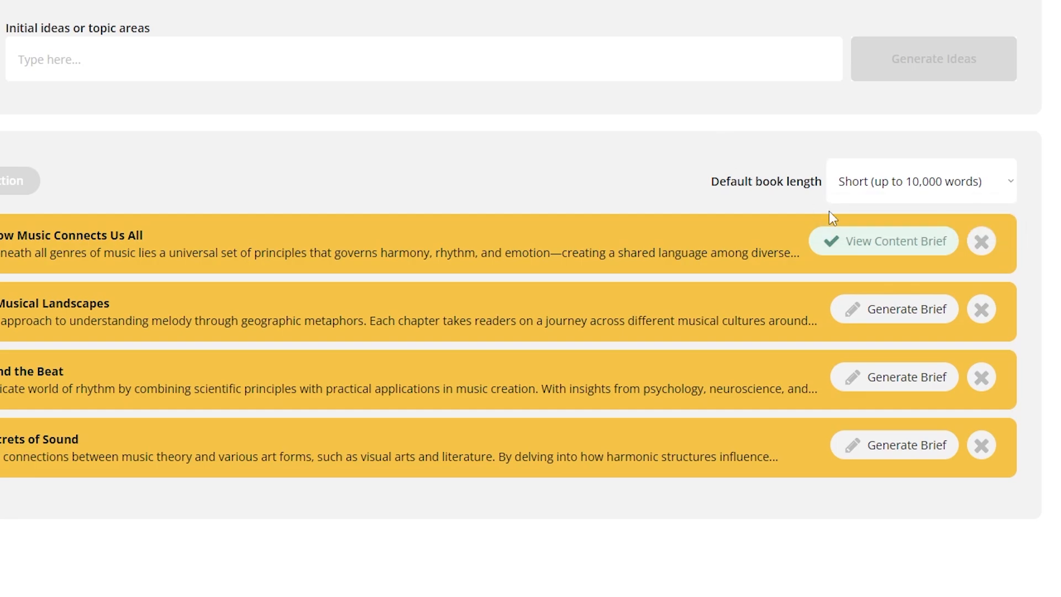
{"action": "left_click", "coordinate": [884, 249]}
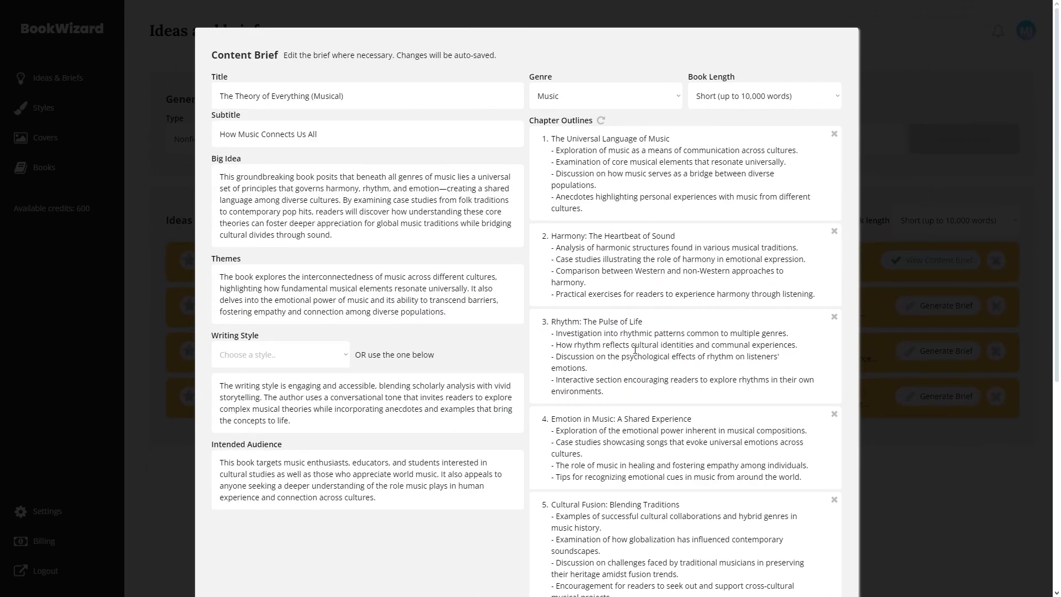
Step: Read through the content brief, examining the big idea text and all the chapter outlines
{"action": "scroll", "coordinate": [747, 442], "scroll_direction": "down", "scroll_amount": 4}
{"action": "scroll", "coordinate": [746, 442], "scroll_direction": "down", "scroll_amount": 2}
{"action": "scroll", "coordinate": [734, 505], "scroll_direction": "up", "scroll_amount": 6}
{"action": "left_click", "coordinate": [383, 202]}
{"action": "double_click", "coordinate": [383, 203]}
{"action": "left_click_drag", "start_coordinate": [374, 233], "coordinate": [238, 191]}
{"action": "left_click", "coordinate": [351, 221]}
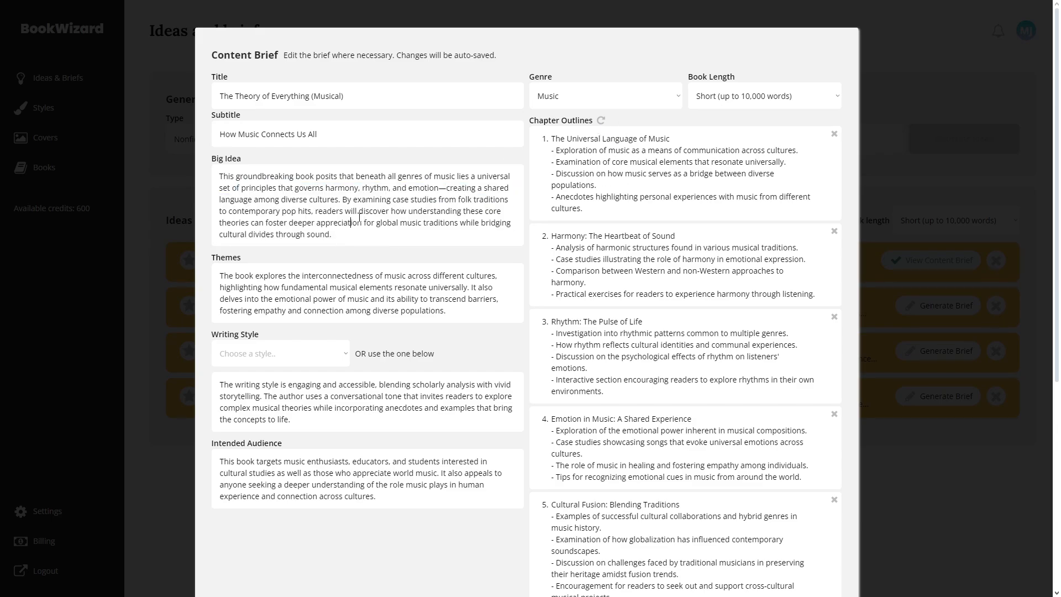
{"action": "scroll", "coordinate": [555, 336], "scroll_direction": "down", "scroll_amount": 6}
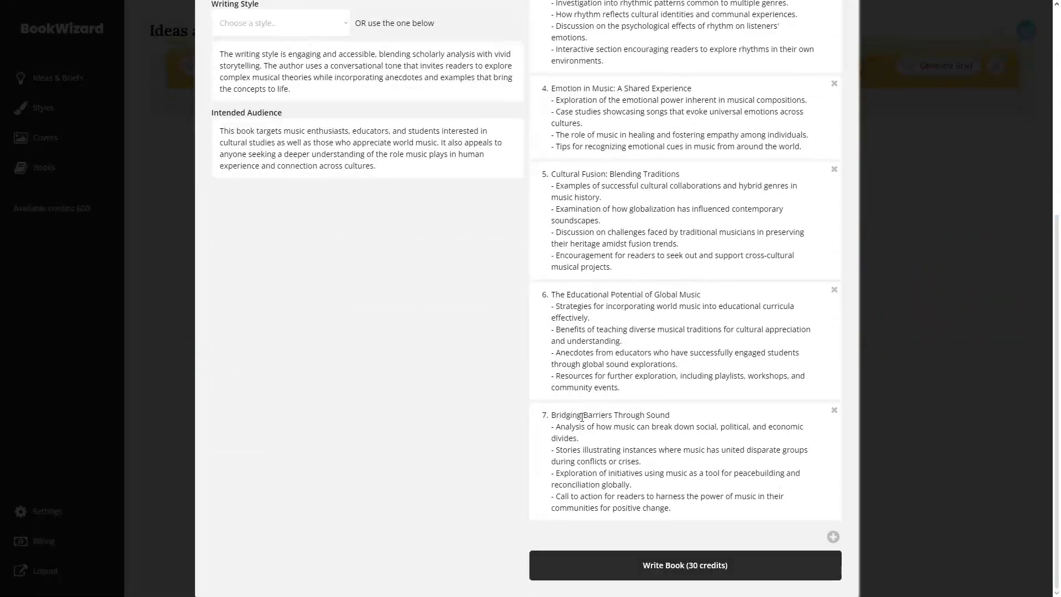
{"action": "scroll", "coordinate": [582, 410], "scroll_direction": "up", "scroll_amount": 6}
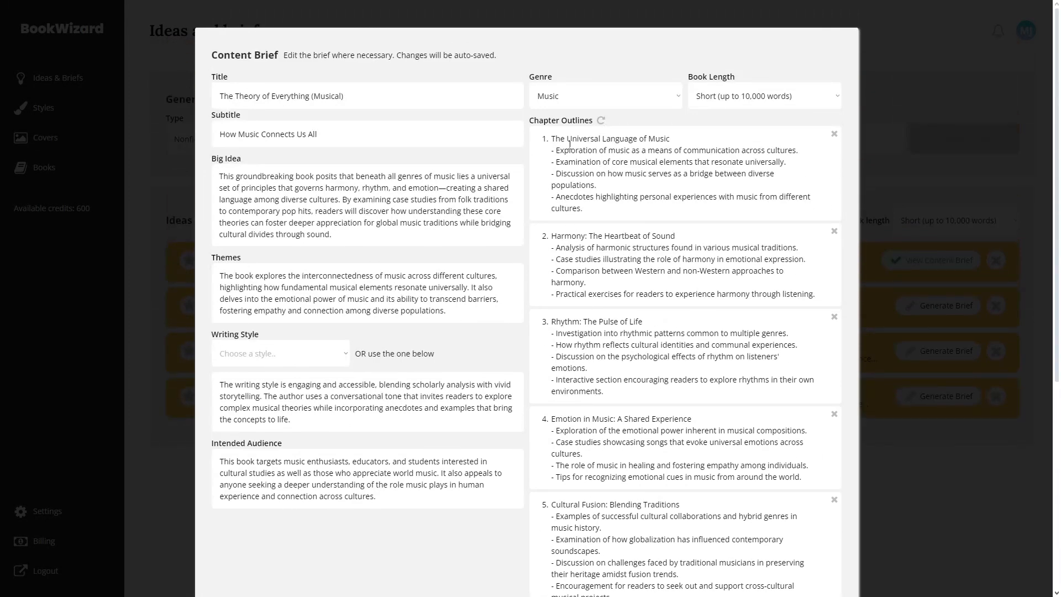
{"action": "scroll", "coordinate": [592, 281], "scroll_direction": "down", "scroll_amount": 5}
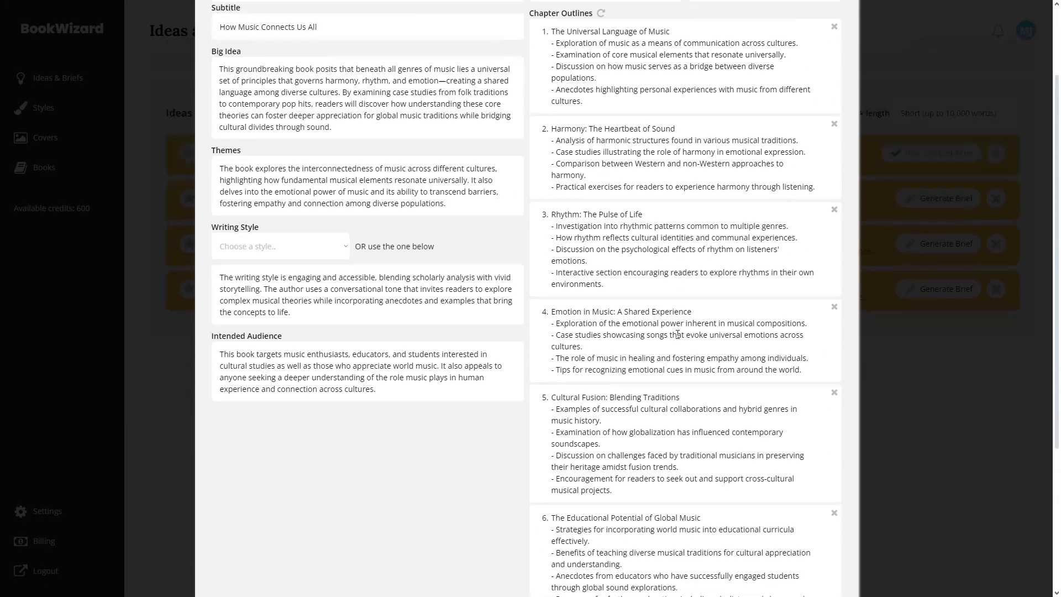
{"action": "scroll", "coordinate": [679, 432], "scroll_direction": "up", "scroll_amount": 5}
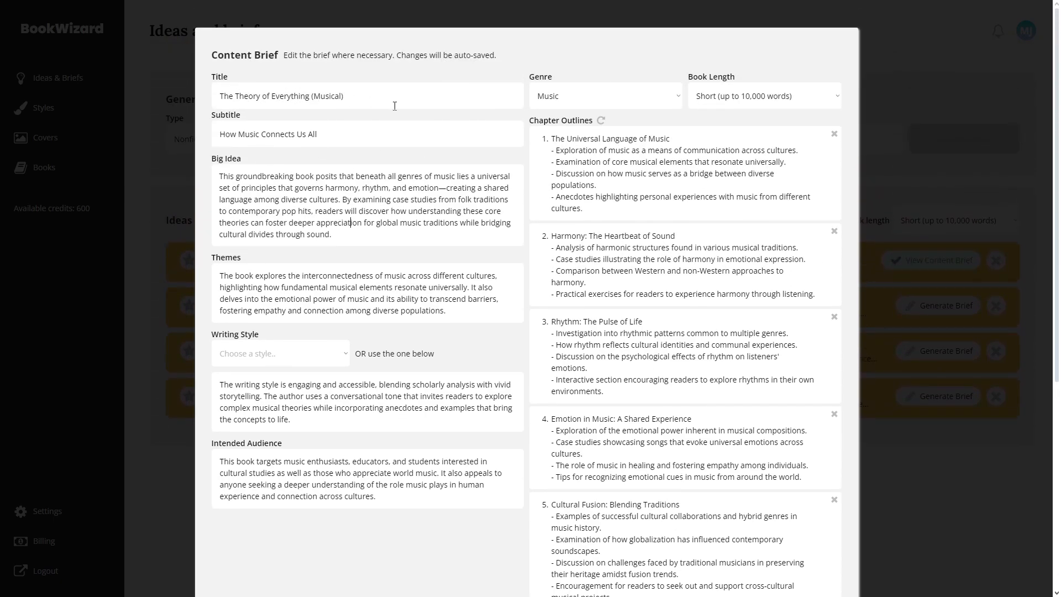
Step: Add an eighth chapter to the brief's outlines after Bridging Barriers Through Sound
{"action": "scroll", "coordinate": [651, 359], "scroll_direction": "down", "scroll_amount": 6}
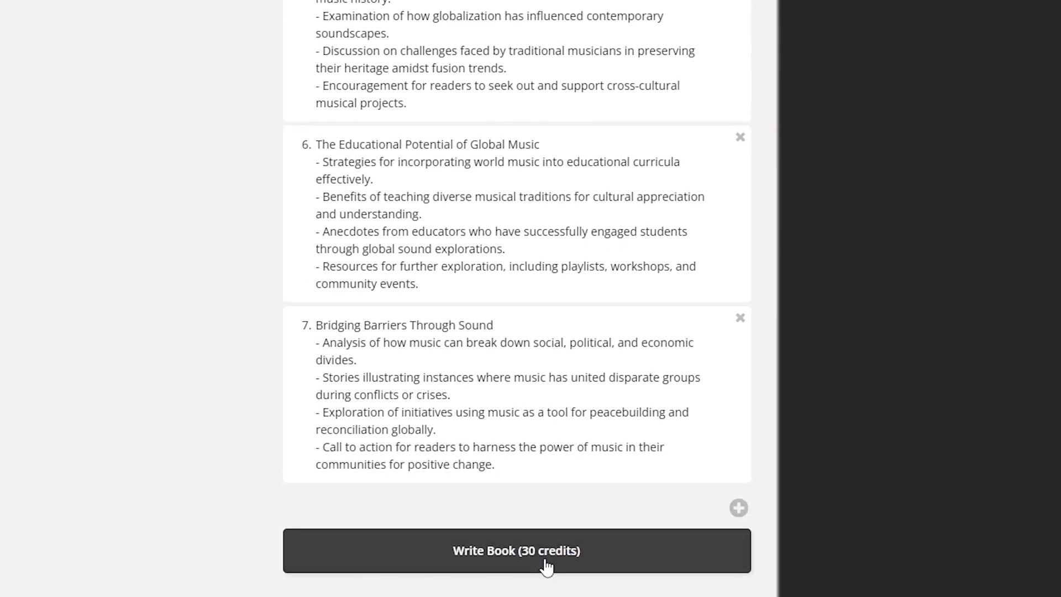
{"action": "left_click", "coordinate": [743, 514]}
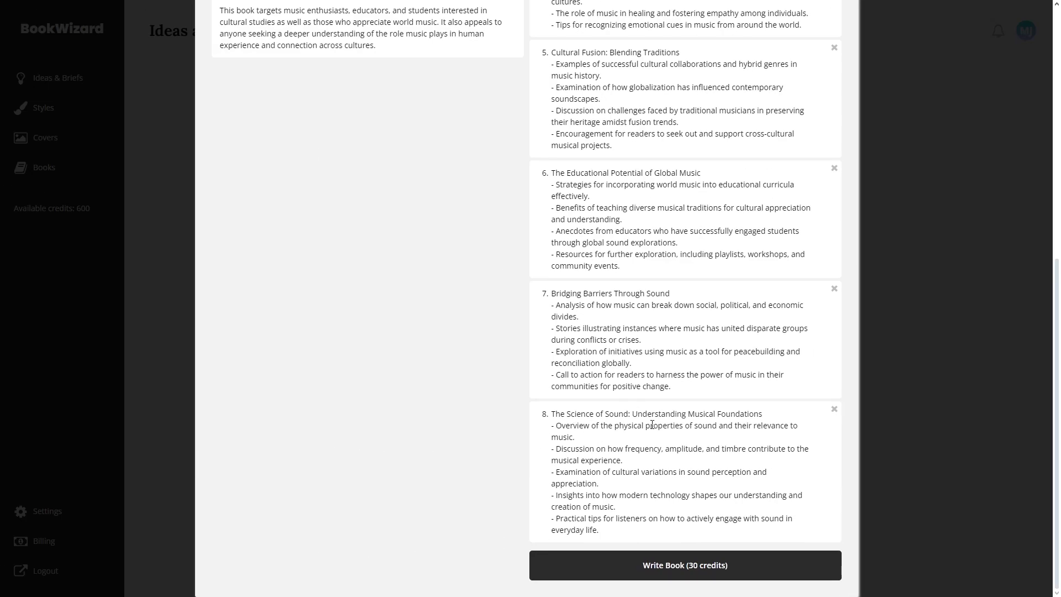
Step: Review the whole brief including its newly added chapter outline, and close the brief
{"action": "scroll", "coordinate": [696, 511], "scroll_direction": "up", "scroll_amount": 4}
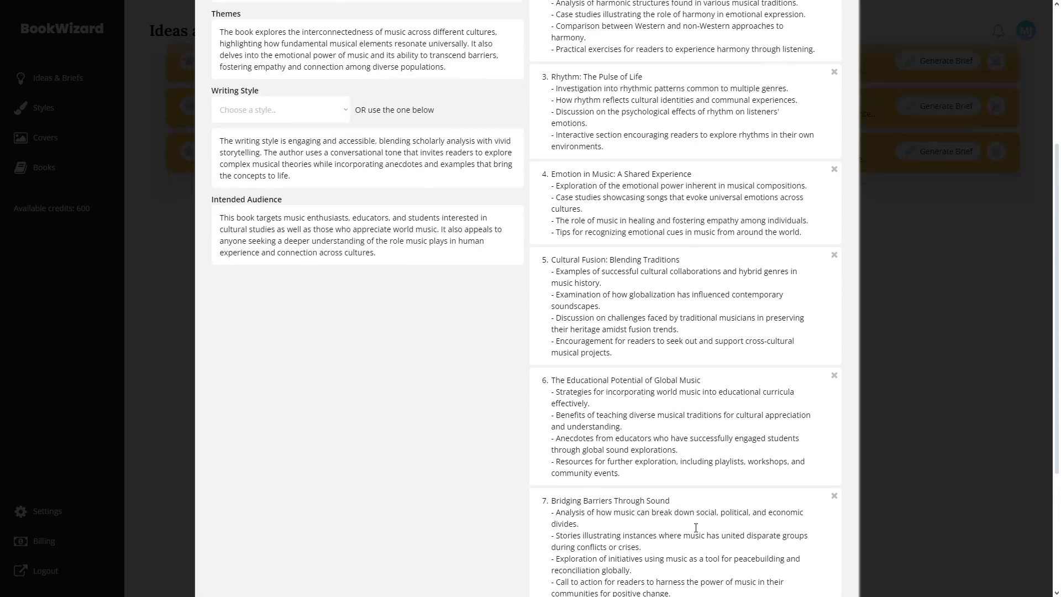
{"action": "scroll", "coordinate": [693, 525], "scroll_direction": "down", "scroll_amount": 4}
{"action": "scroll", "coordinate": [689, 521], "scroll_direction": "up", "scroll_amount": 8}
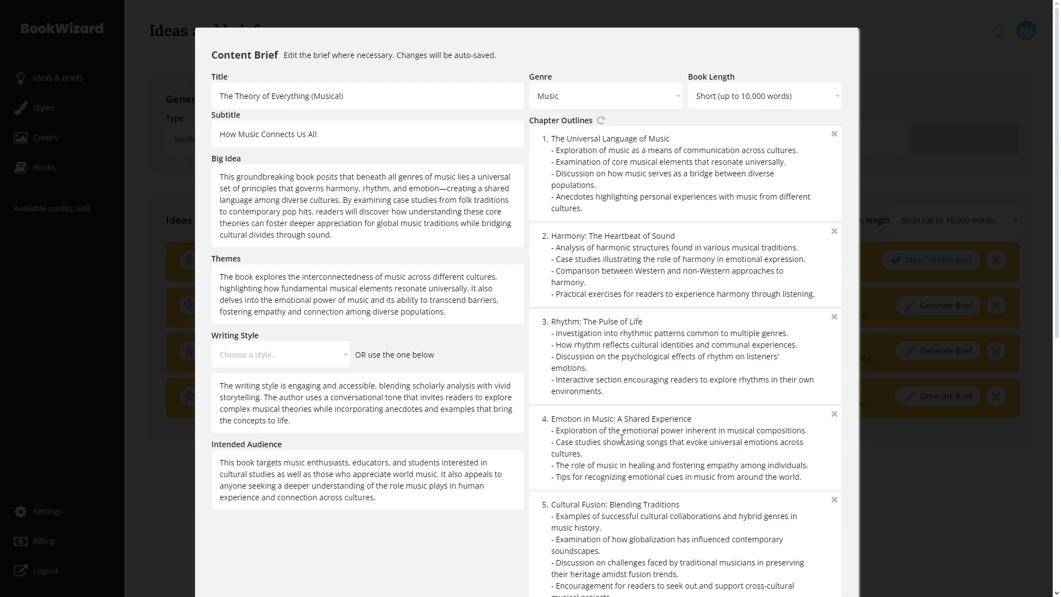
{"action": "scroll", "coordinate": [621, 438], "scroll_direction": "down", "scroll_amount": 8}
{"action": "scroll", "coordinate": [887, 193], "scroll_direction": "up", "scroll_amount": 8}
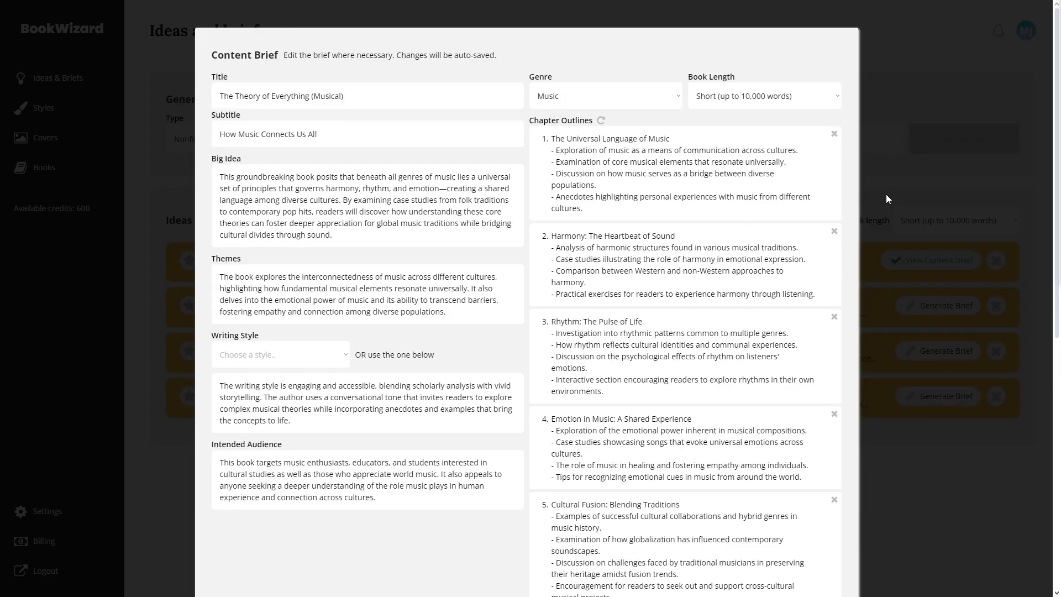
{"action": "scroll", "coordinate": [887, 193], "scroll_direction": "down", "scroll_amount": 5}
{"action": "scroll", "coordinate": [887, 194], "scroll_direction": "up", "scroll_amount": 5}
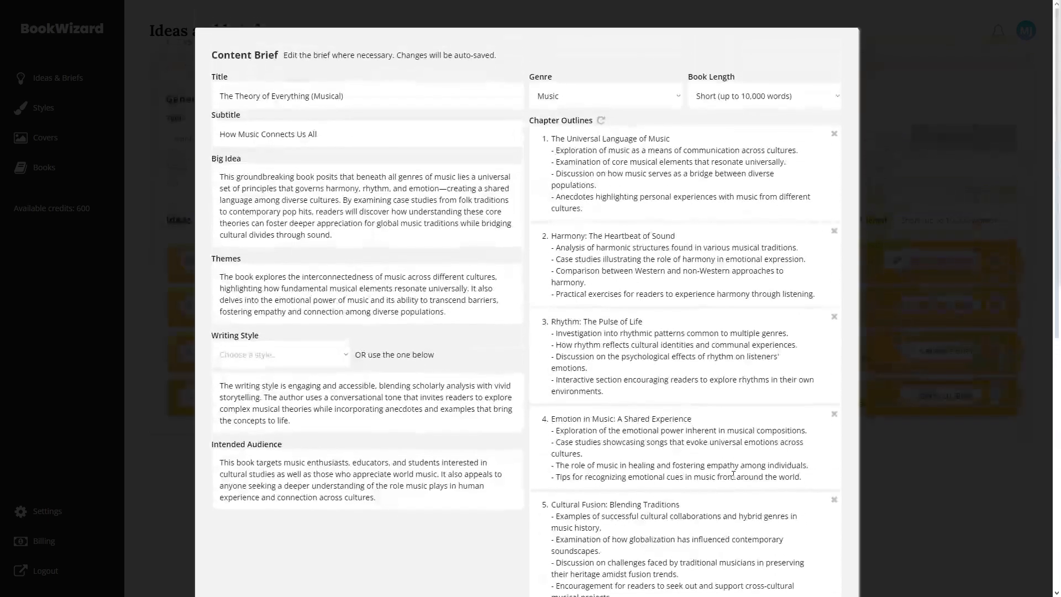
{"action": "left_click", "coordinate": [924, 380]}
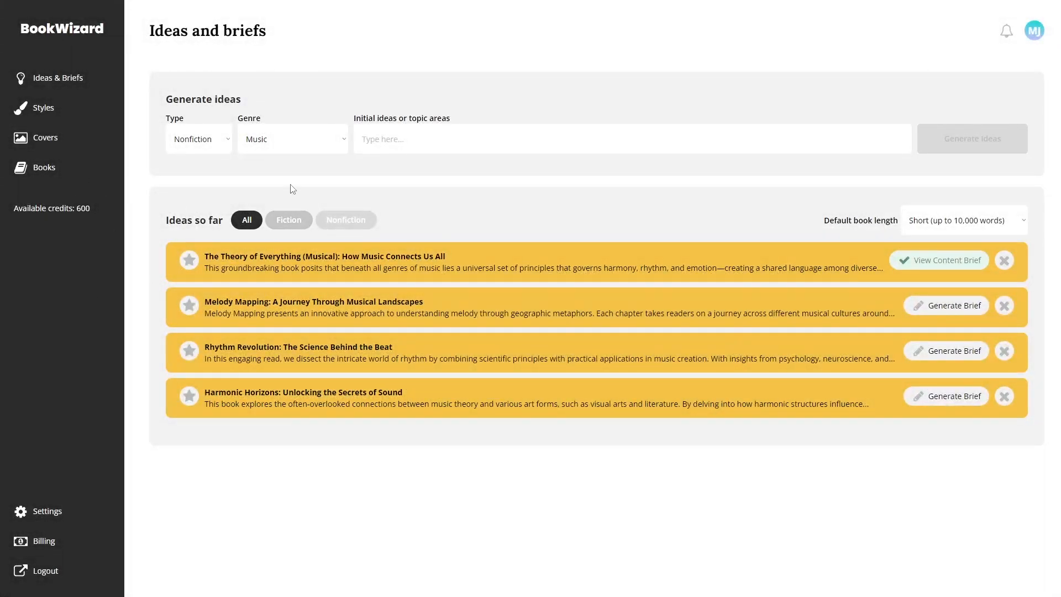